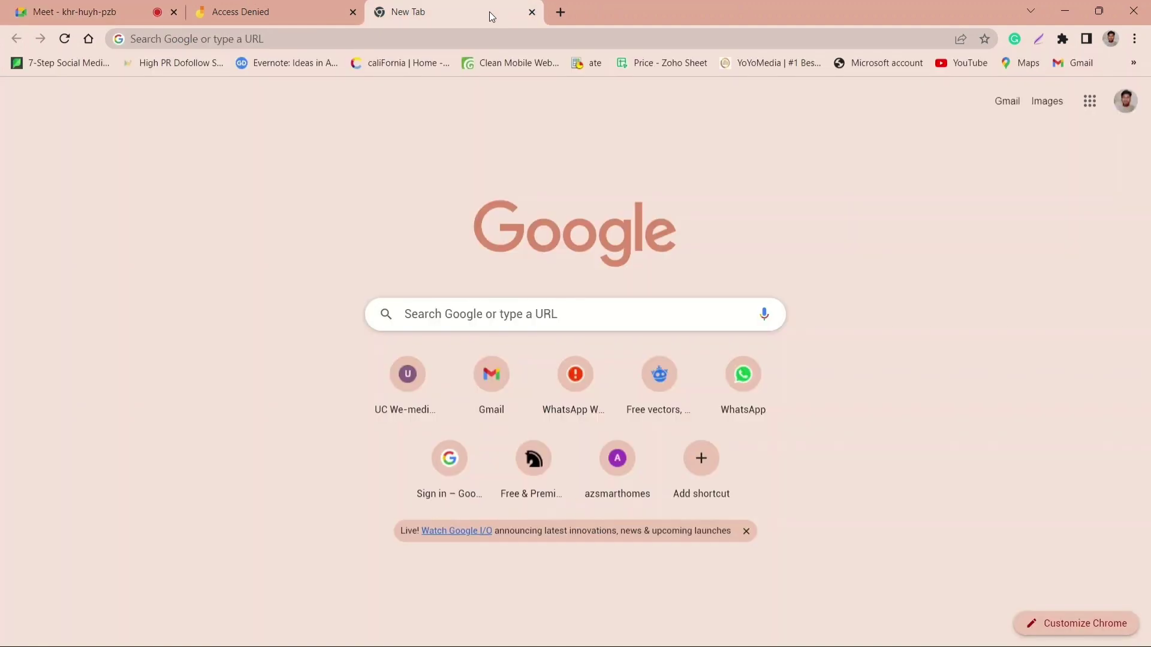
Step: Search Google for photopea and open the Photopea online photo editor website
{"action": "left_click", "coordinate": [78, 11]}
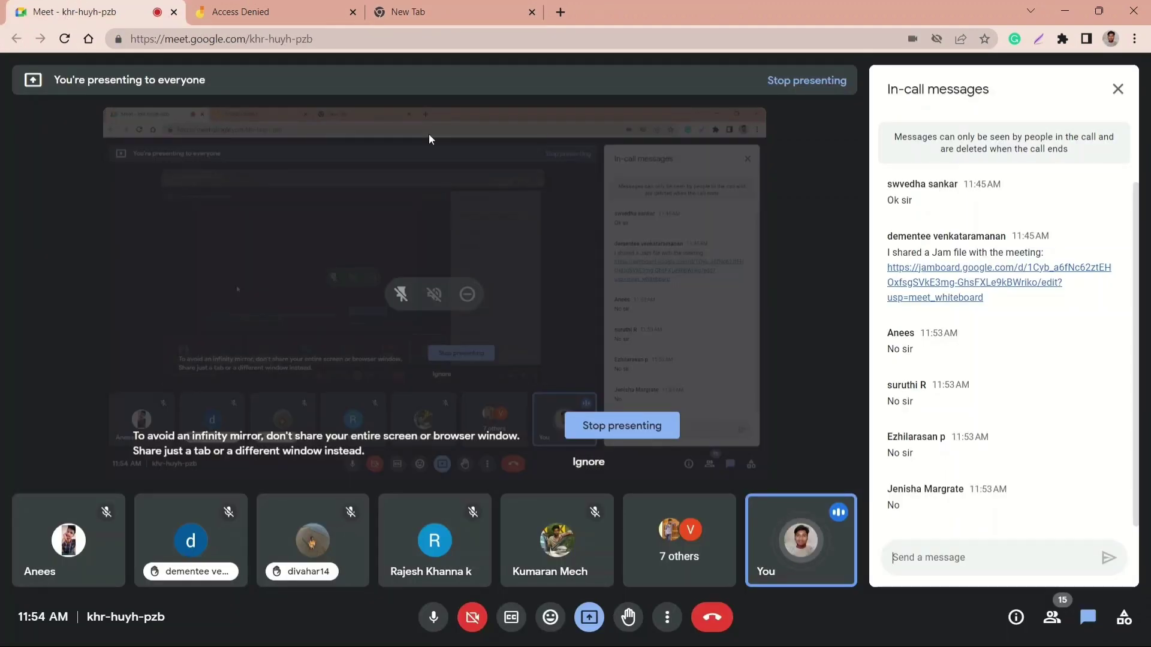
{"action": "left_click", "coordinate": [462, 13]}
{"action": "left_click", "coordinate": [465, 37]}
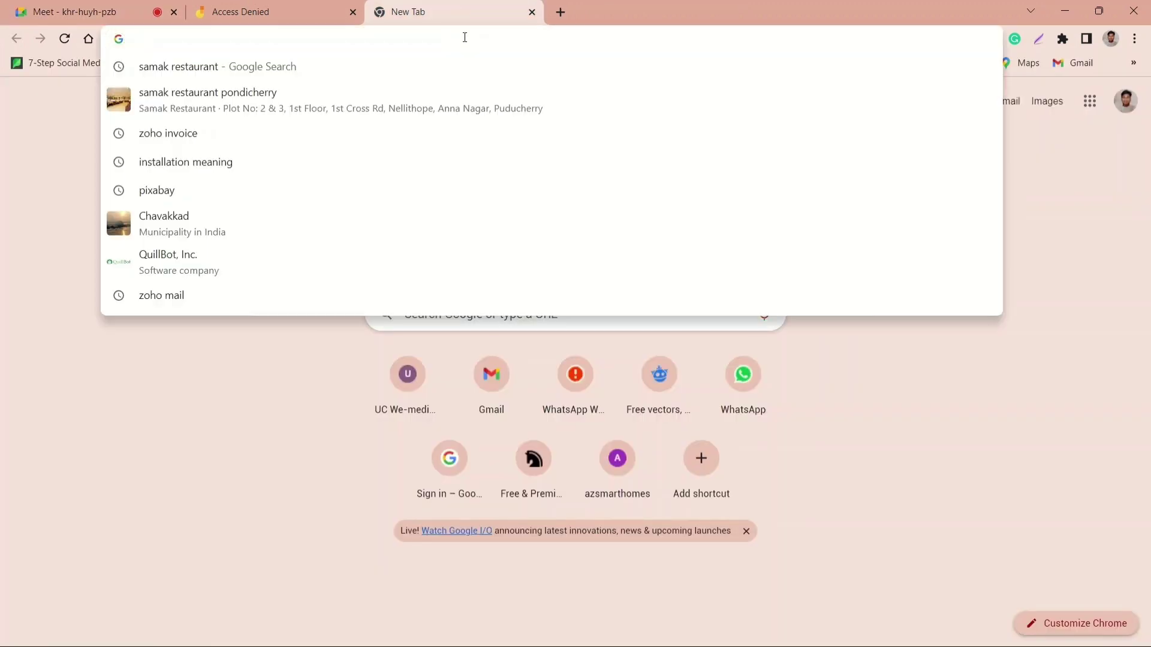
{"action": "type", "text": "phot"}
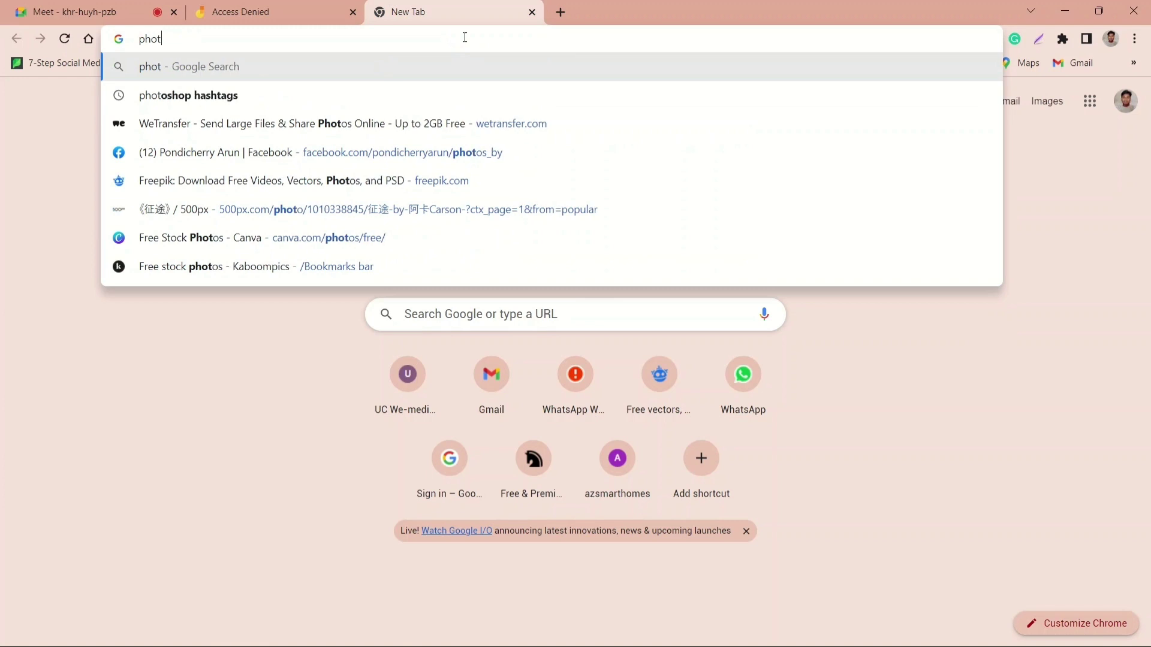
{"action": "type", "text": "opia"}
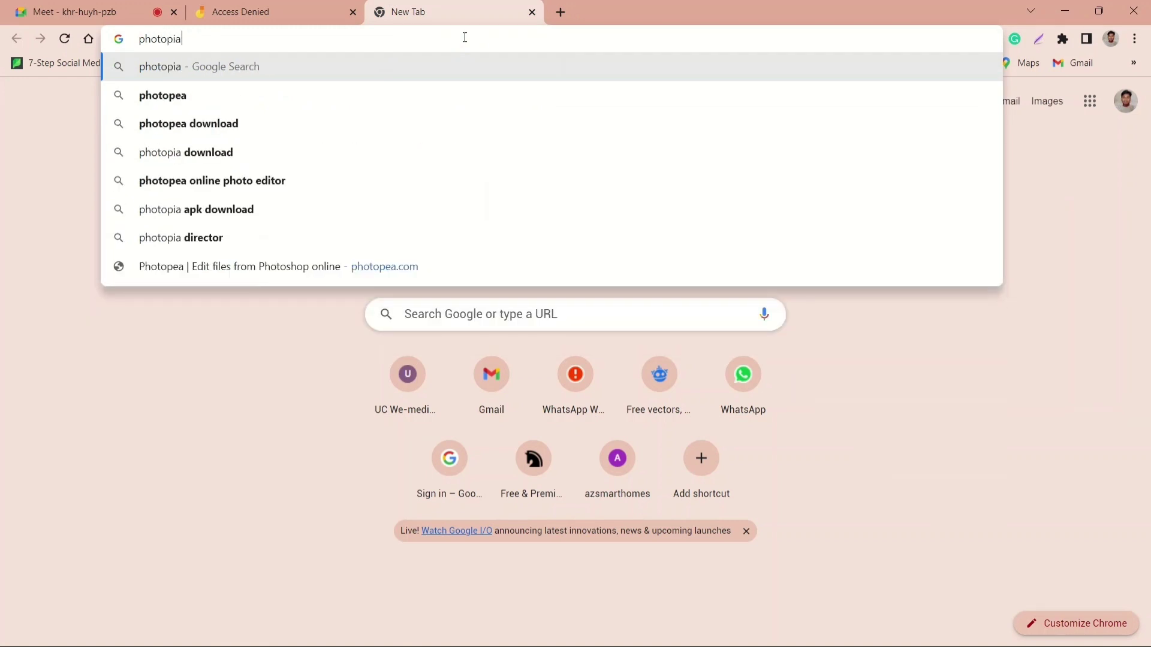
{"action": "left_click", "coordinate": [246, 97]}
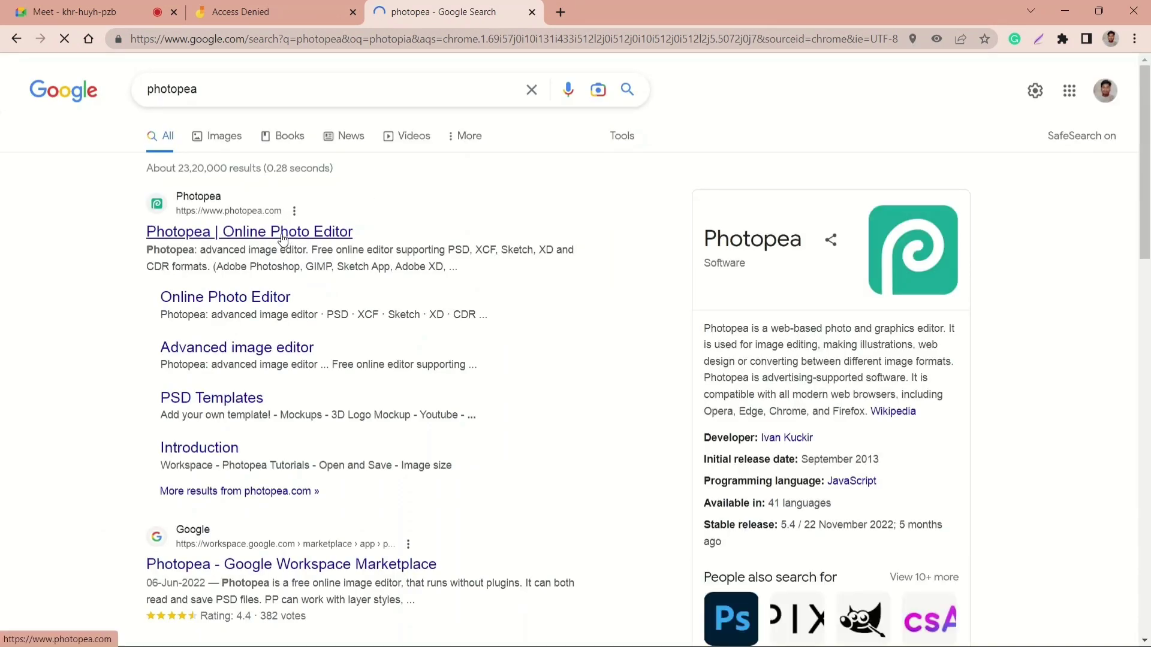
{"action": "left_click", "coordinate": [283, 238]}
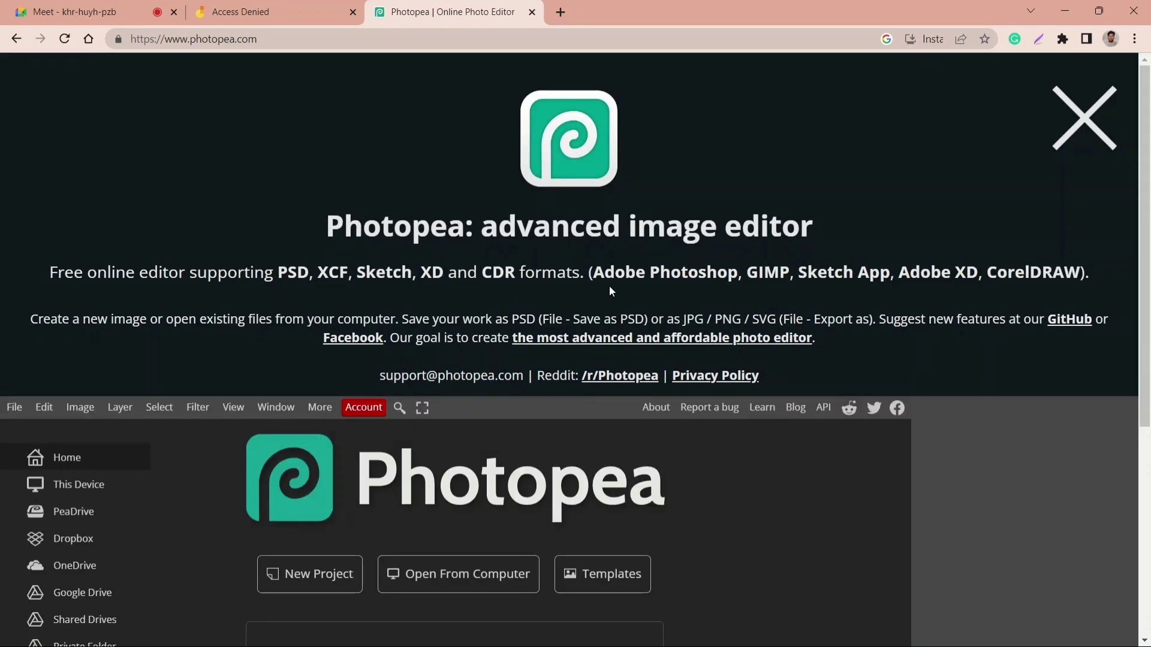
Step: Open the new project setup in Photopea and look through its social media size presets and design templates
{"action": "scroll", "coordinate": [537, 375], "scroll_direction": "down", "scroll_amount": 3}
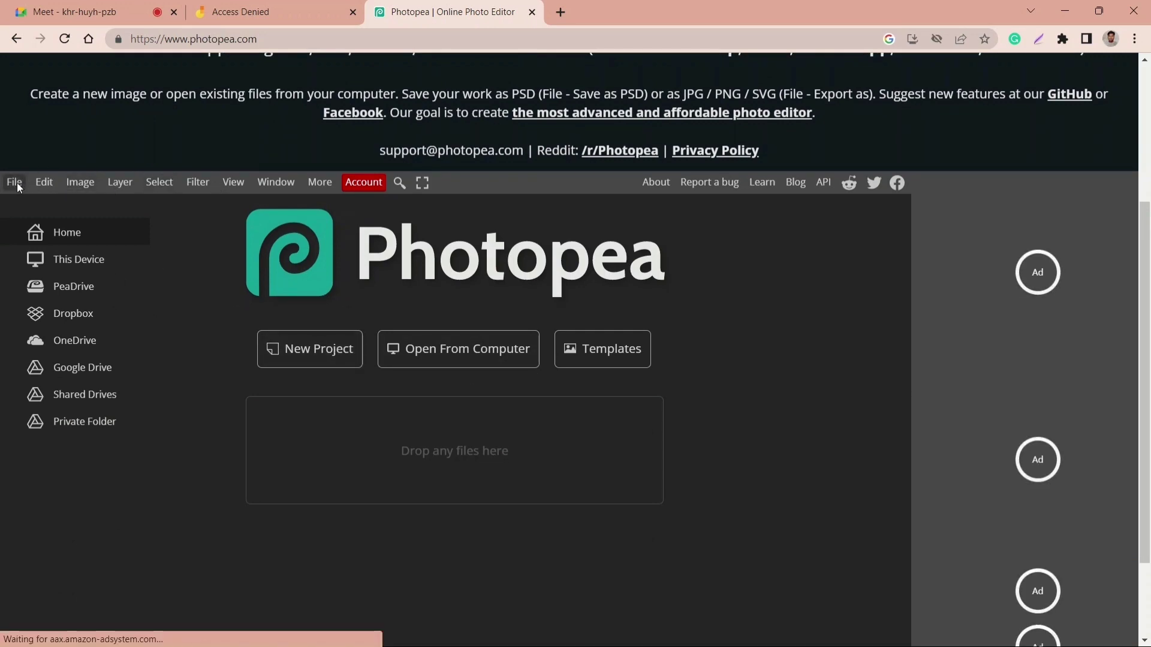
{"action": "left_click", "coordinate": [330, 350]}
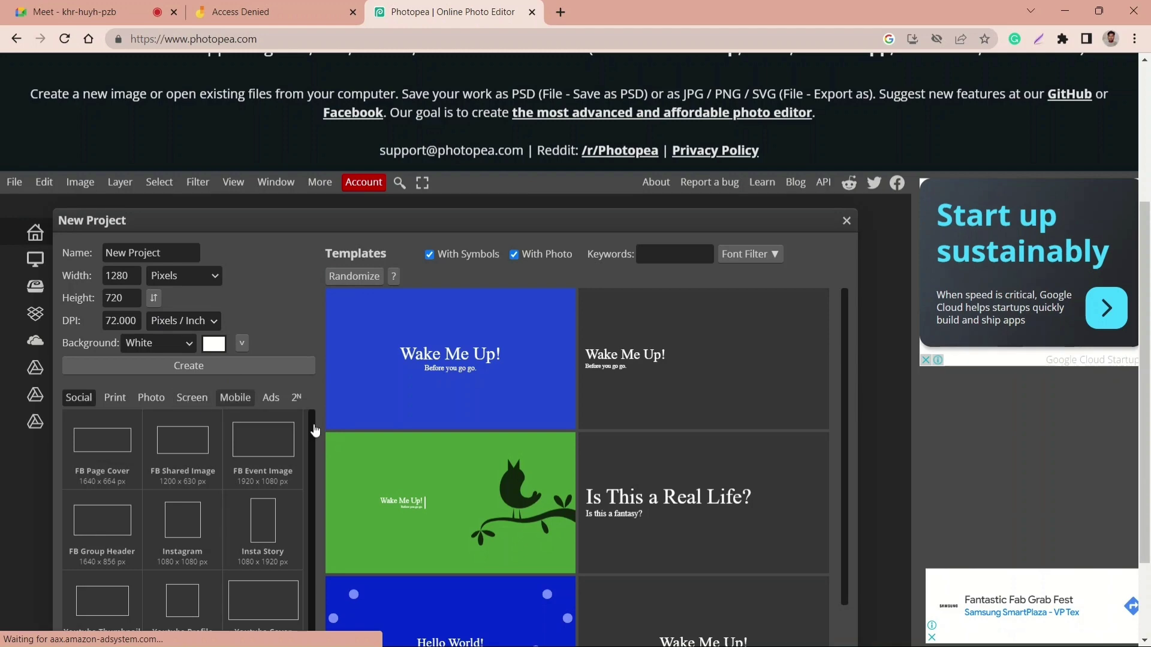
{"action": "scroll", "coordinate": [333, 470], "scroll_direction": "down", "scroll_amount": 5}
{"action": "scroll", "coordinate": [197, 526], "scroll_direction": "down", "scroll_amount": 1}
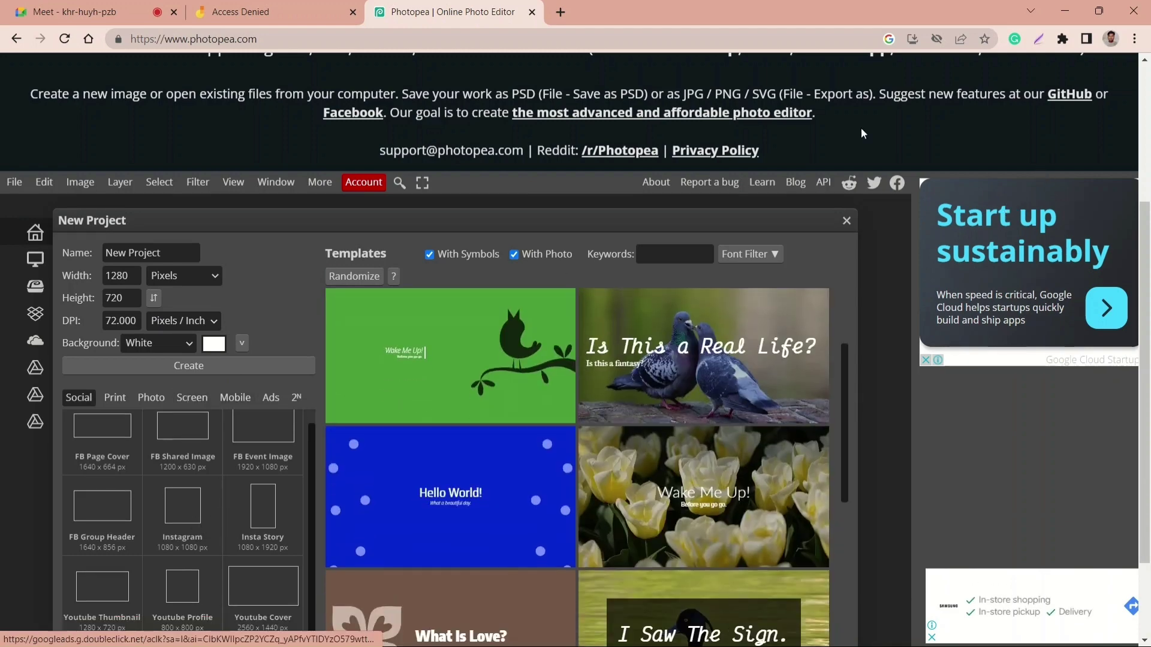
{"action": "scroll", "coordinate": [250, 157], "scroll_direction": "up", "scroll_amount": 3}
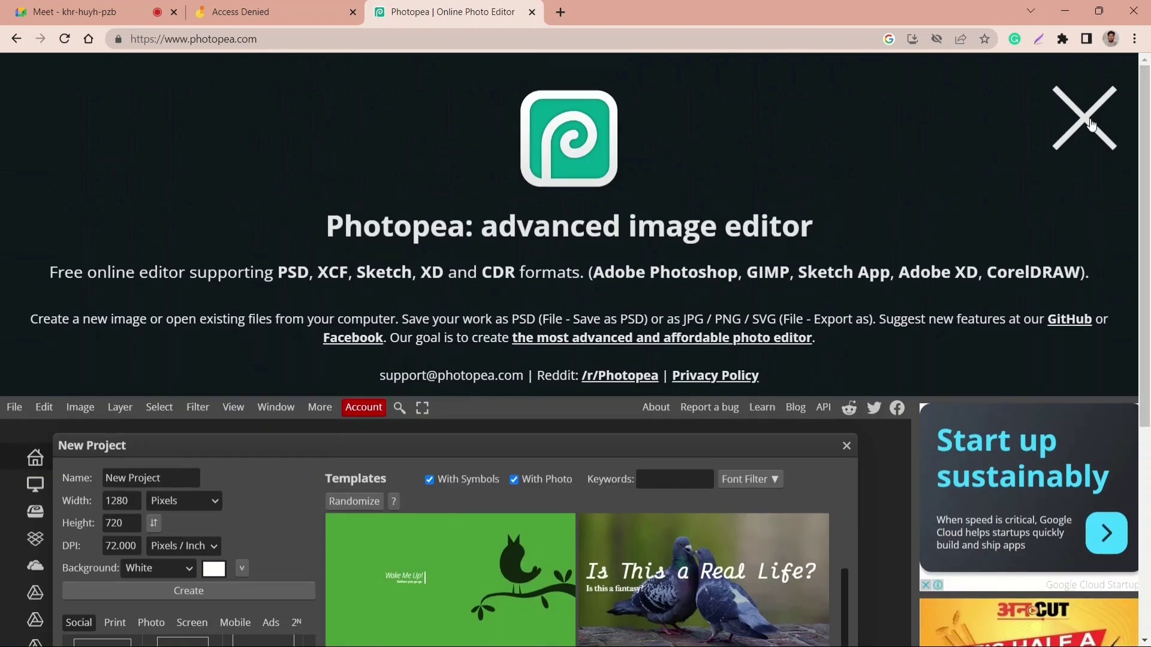
{"action": "scroll", "coordinate": [355, 201], "scroll_direction": "down", "scroll_amount": 5}
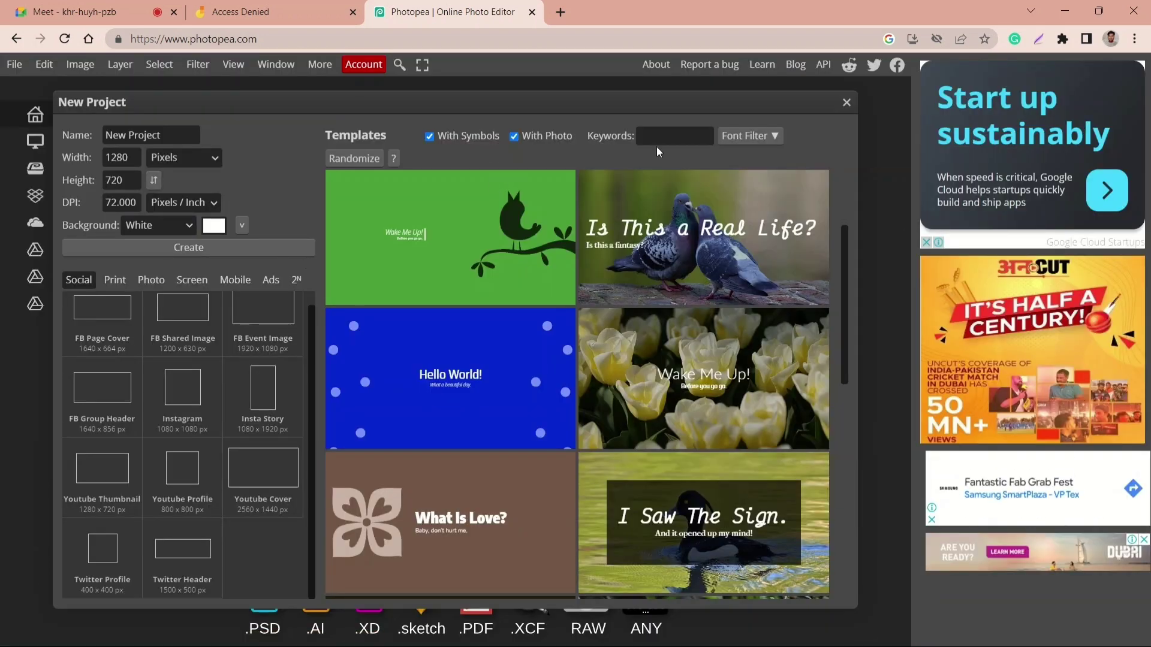
{"action": "scroll", "coordinate": [458, 418], "scroll_direction": "down", "scroll_amount": 6}
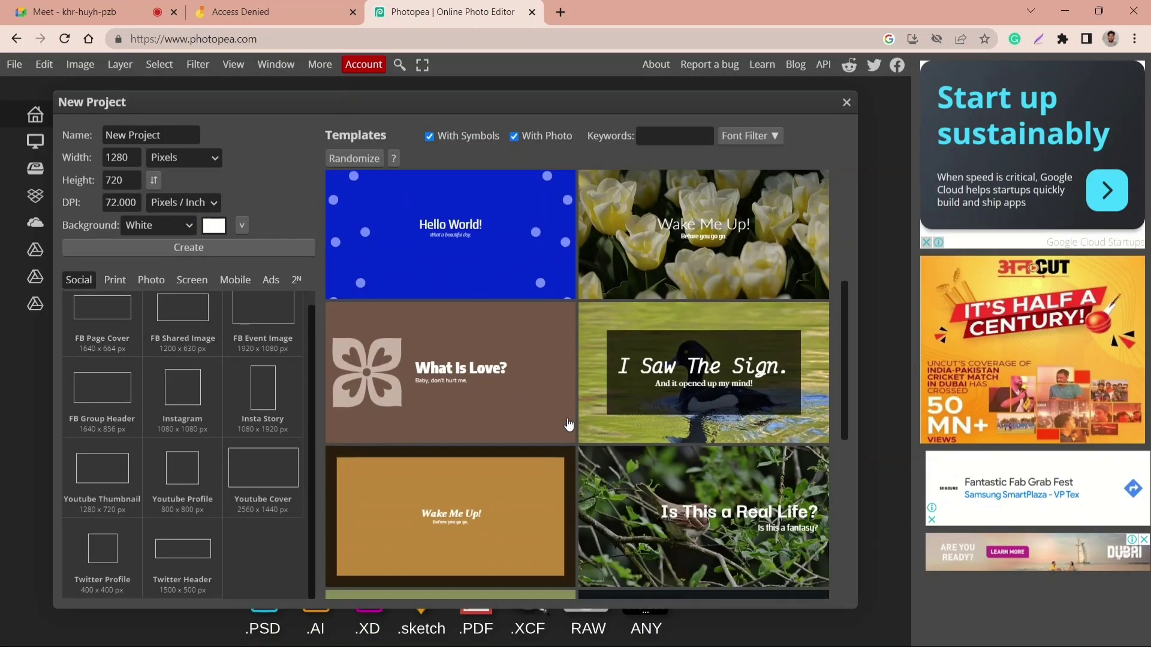
{"action": "scroll", "coordinate": [568, 424], "scroll_direction": "up", "scroll_amount": 5}
{"action": "scroll", "coordinate": [569, 425], "scroll_direction": "up", "scroll_amount": 4}
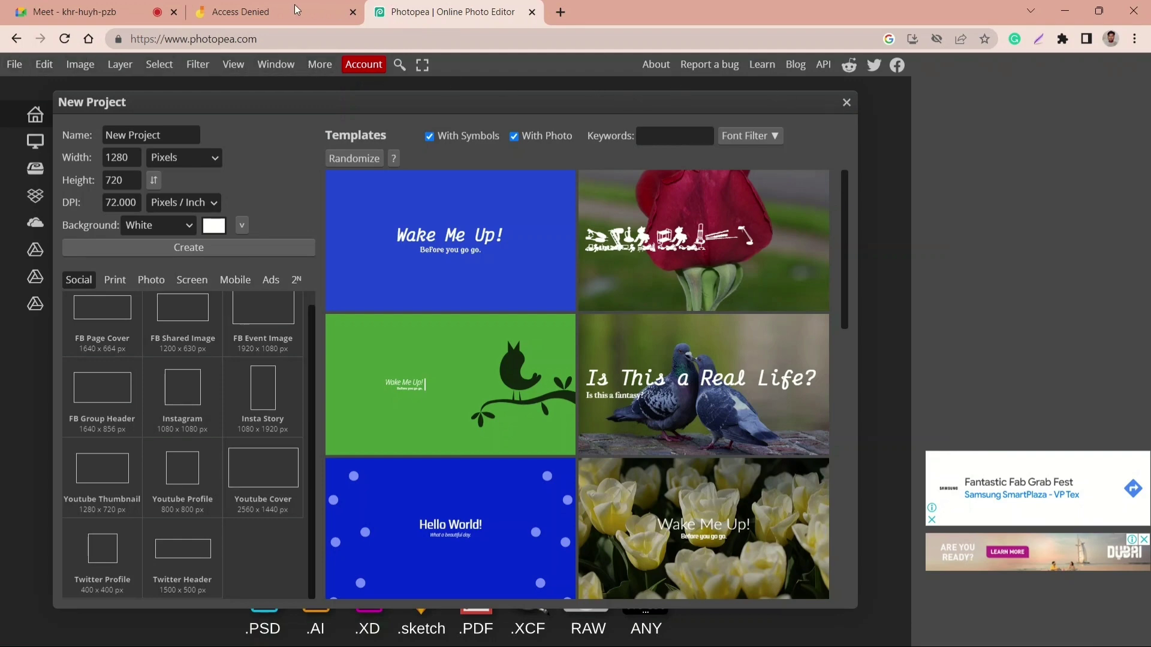
{"action": "left_click", "coordinate": [113, 18]}
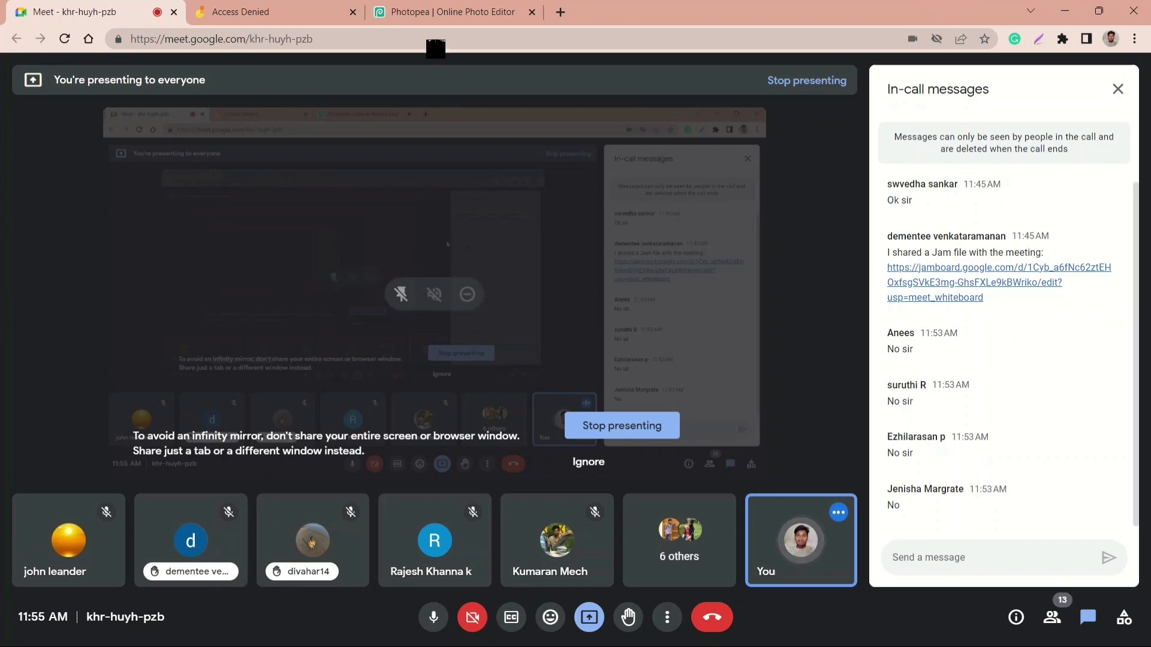
{"action": "left_click", "coordinate": [422, 7]}
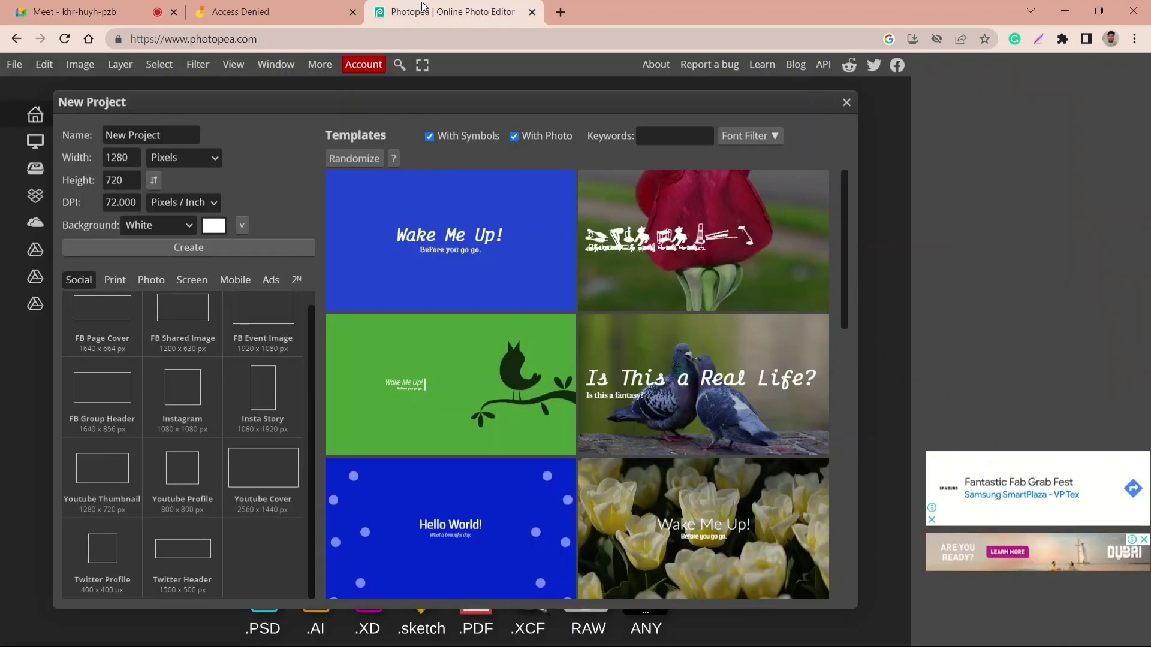
{"action": "left_click_drag", "start_coordinate": [275, 39], "coordinate": [176, 40]}
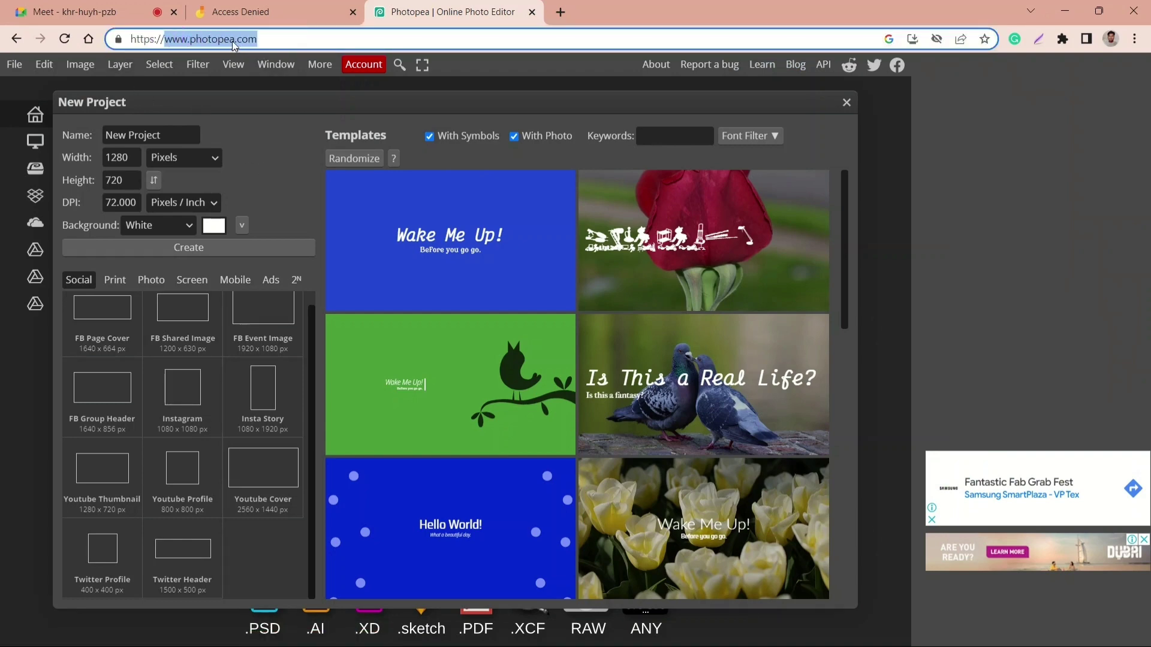
{"action": "left_click", "coordinate": [81, 12]}
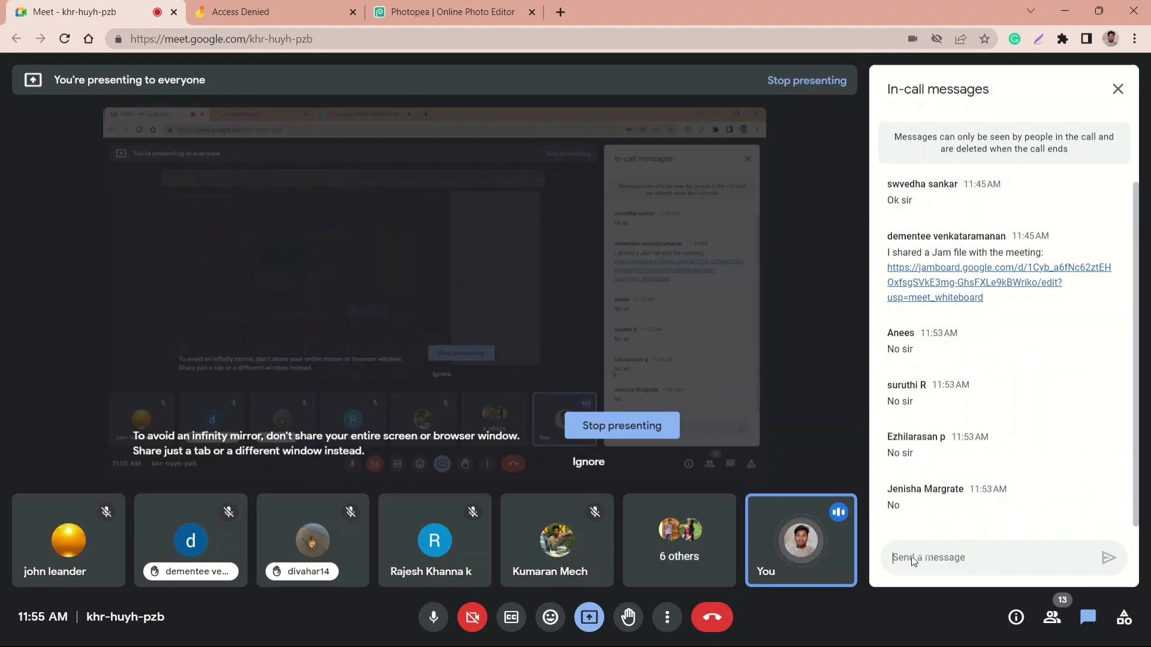
{"action": "left_click", "coordinate": [426, 12]}
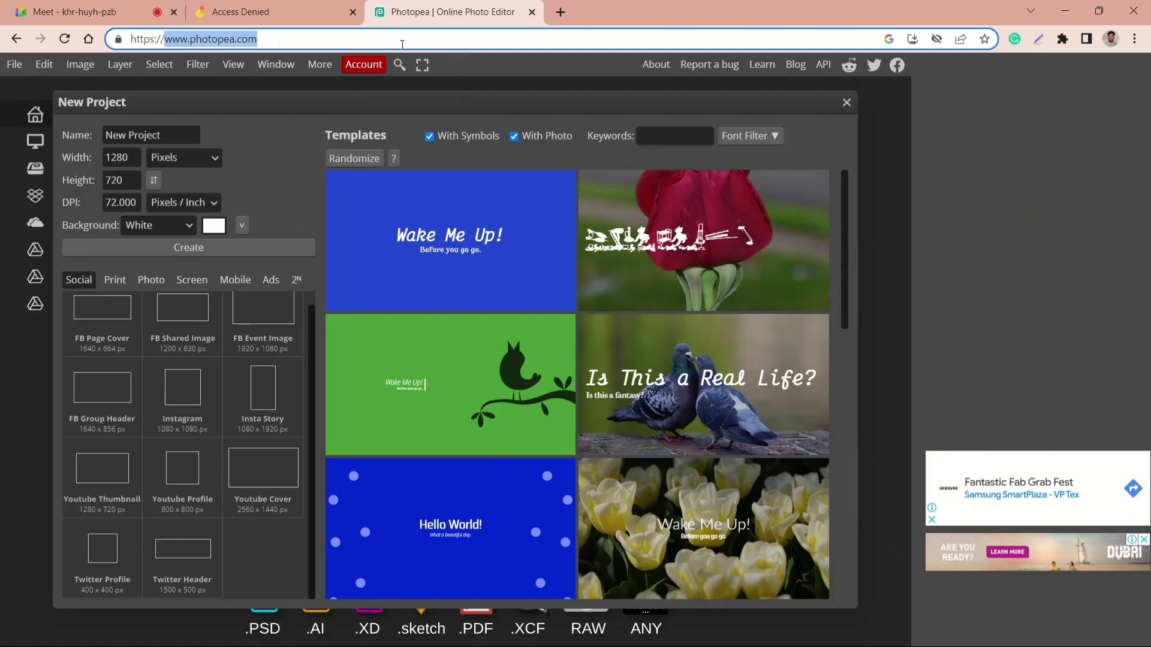
{"action": "left_click", "coordinate": [307, 37]}
{"action": "right_click", "coordinate": [222, 38]}
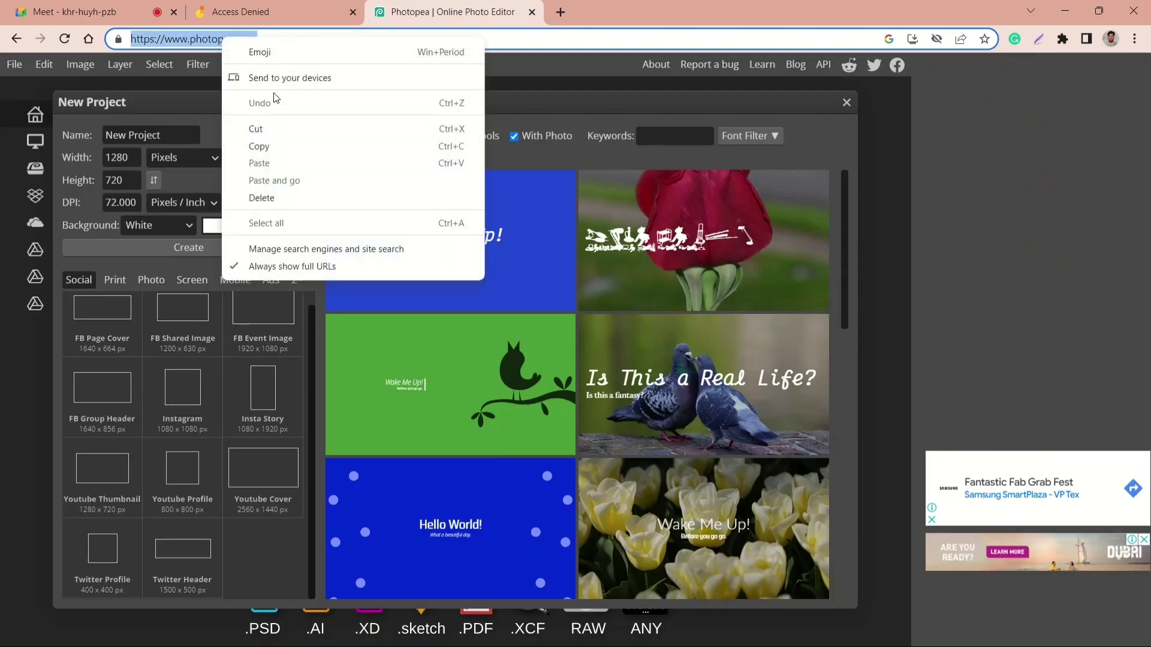
{"action": "left_click", "coordinate": [267, 147]}
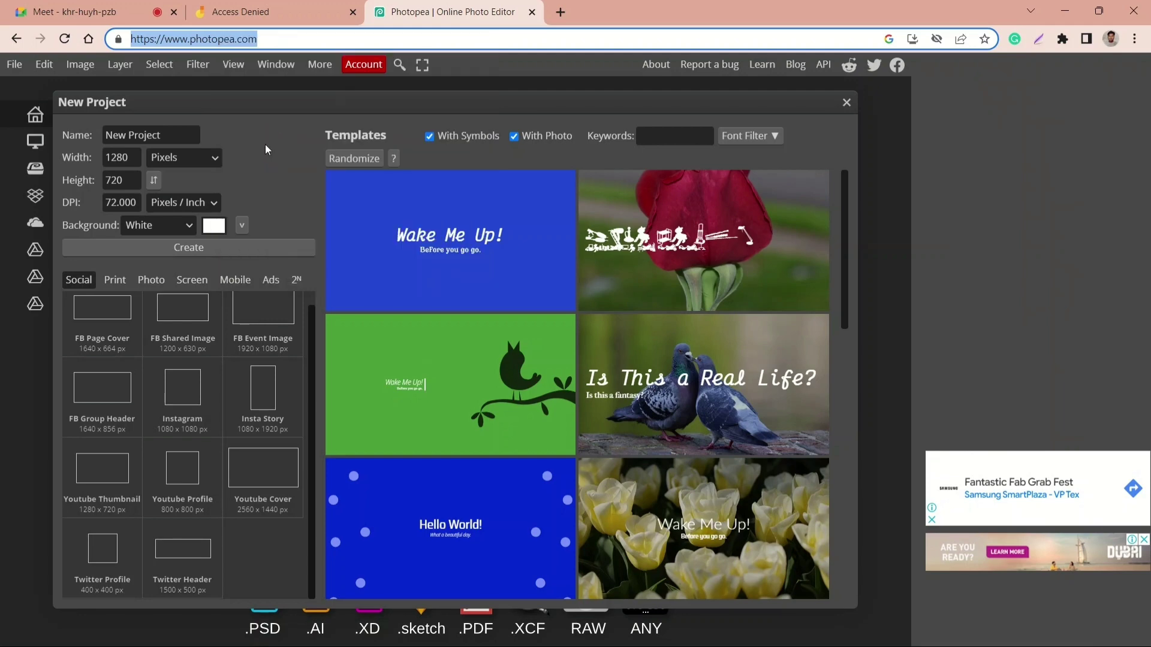
Step: Switch to the Google Meet call and send the copied Photopea link as a chat message to all participants
{"action": "left_click", "coordinate": [133, 12]}
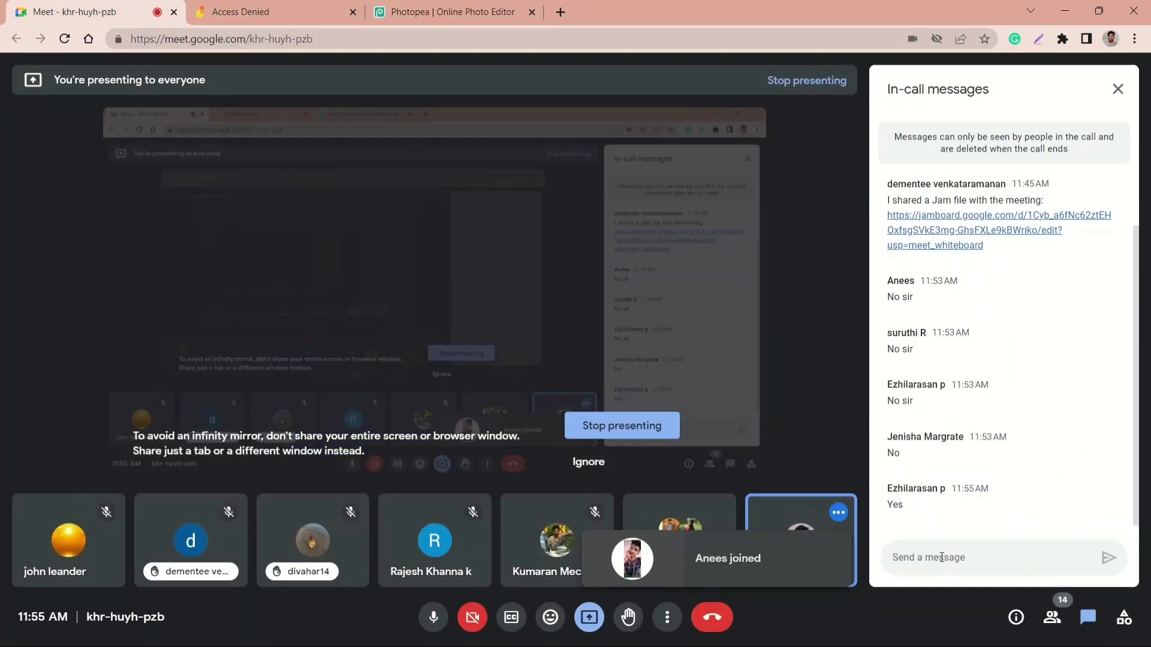
{"action": "left_click", "coordinate": [942, 557]}
{"action": "key", "text": "ctrl+v"}
{"action": "key", "text": "Return"}
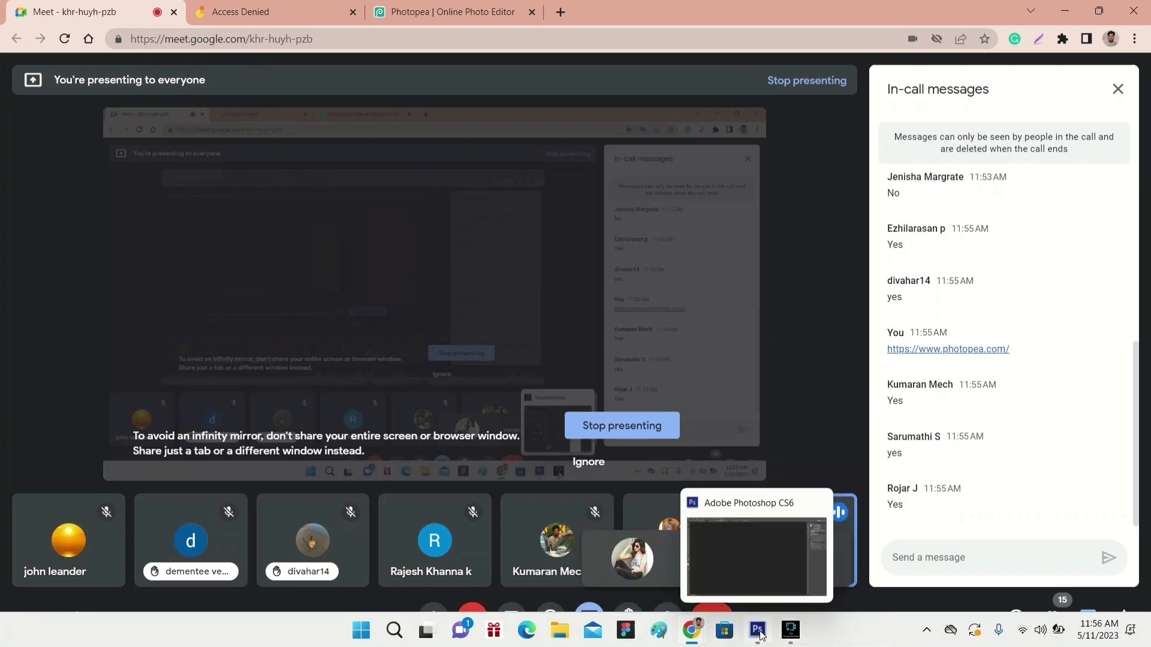
Step: Switch to Adobe Photoshop and open the recent file ui ux.psd
{"action": "left_click", "coordinate": [758, 631]}
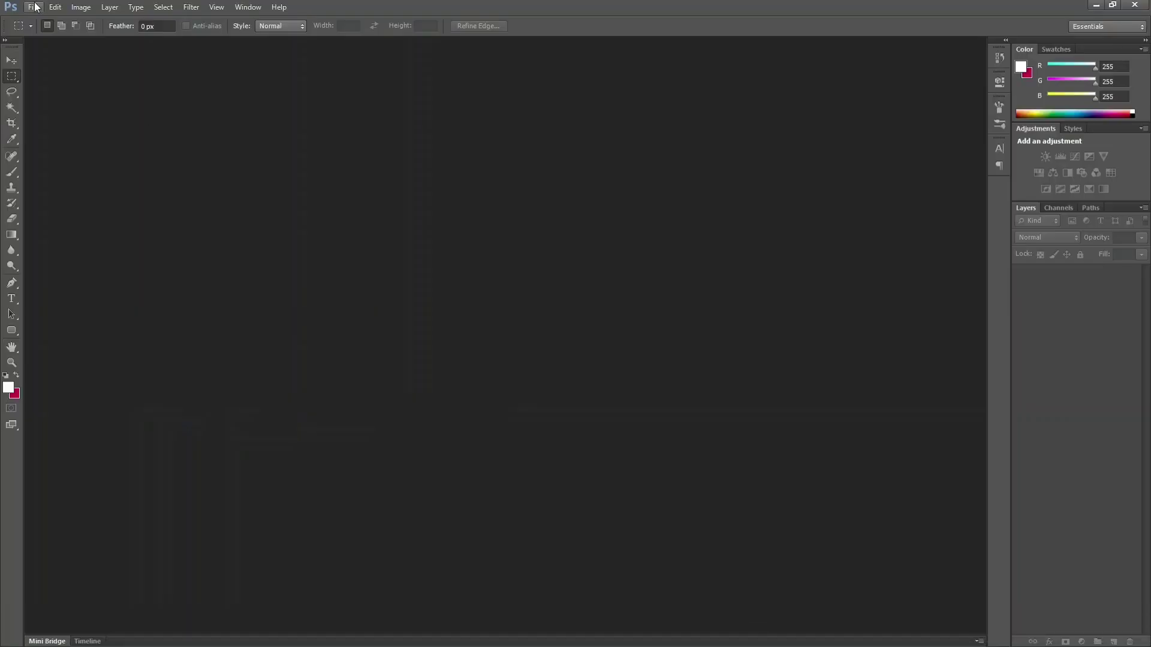
{"action": "left_click", "coordinate": [34, 7]}
{"action": "mouse_move", "coordinate": [66, 108]}
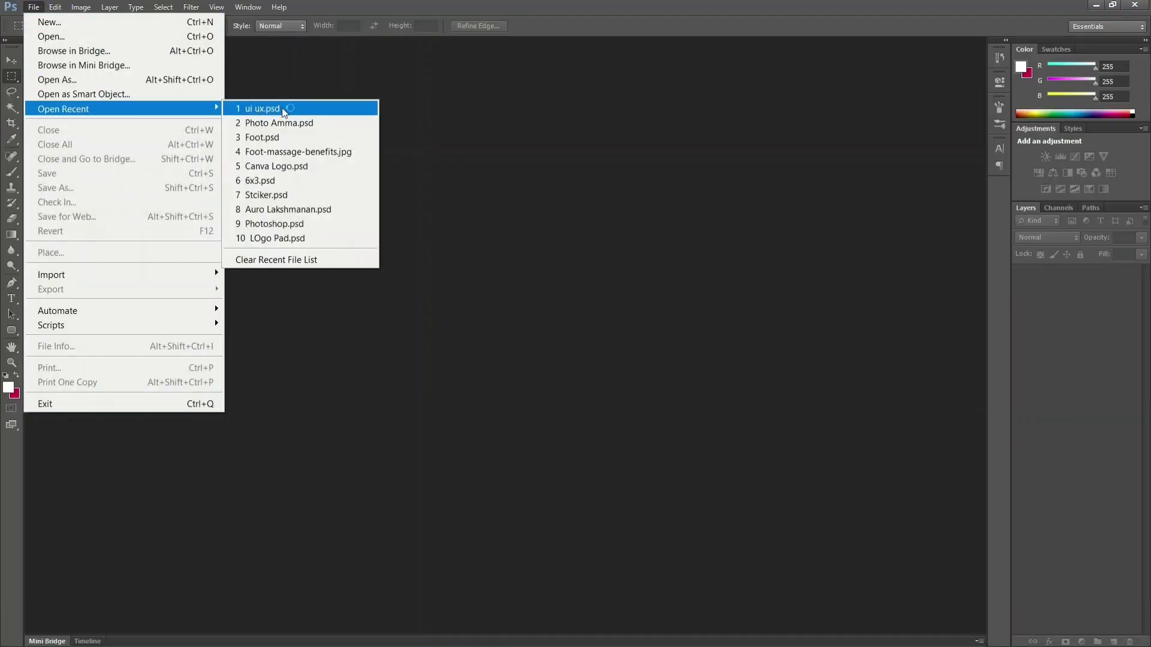
{"action": "left_click", "coordinate": [283, 110]}
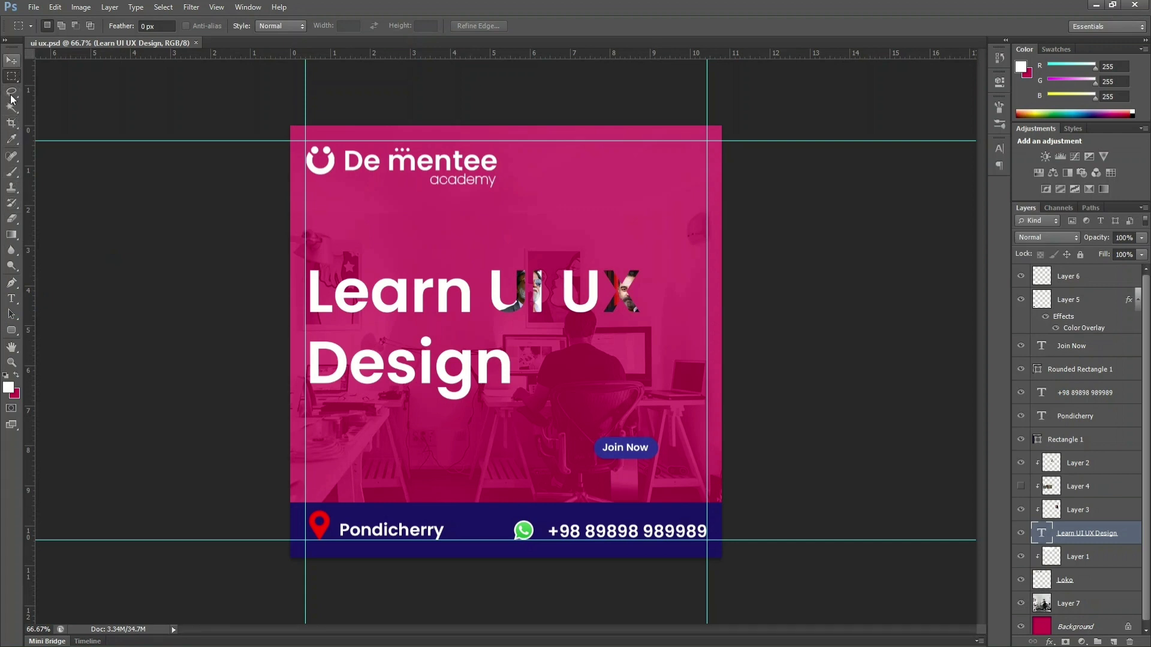
Step: Examine the shape tools grouped with the Rounded Rectangle tool, activate the Move tool, and view the file commands
{"action": "left_click", "coordinate": [14, 331]}
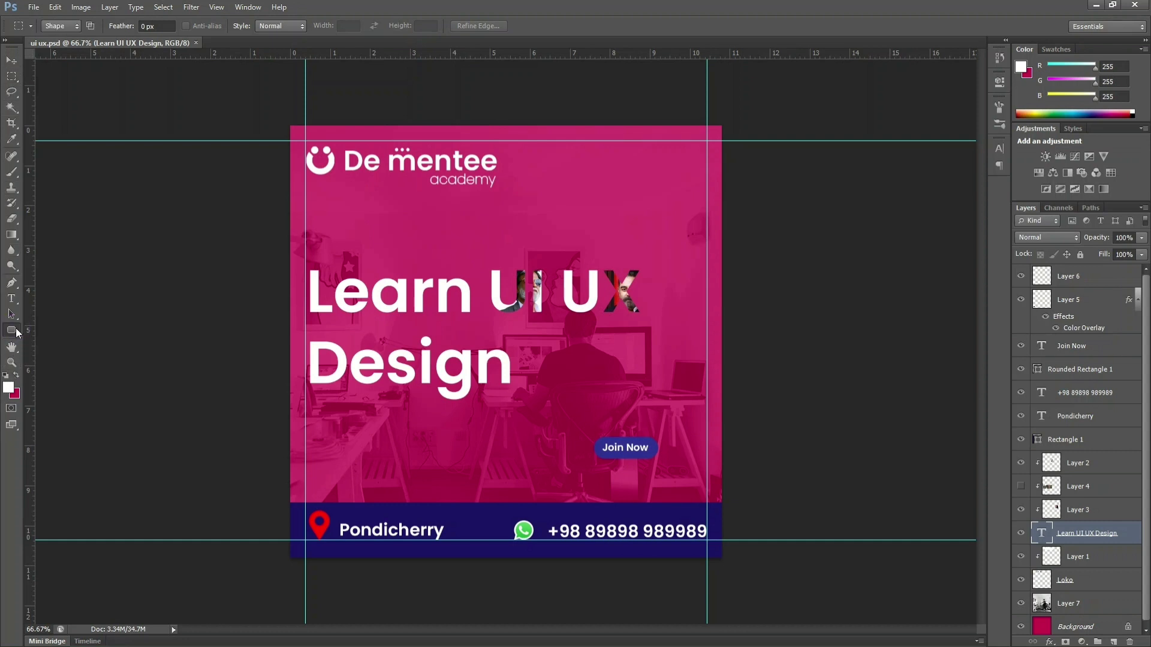
{"action": "left_click", "coordinate": [13, 332]}
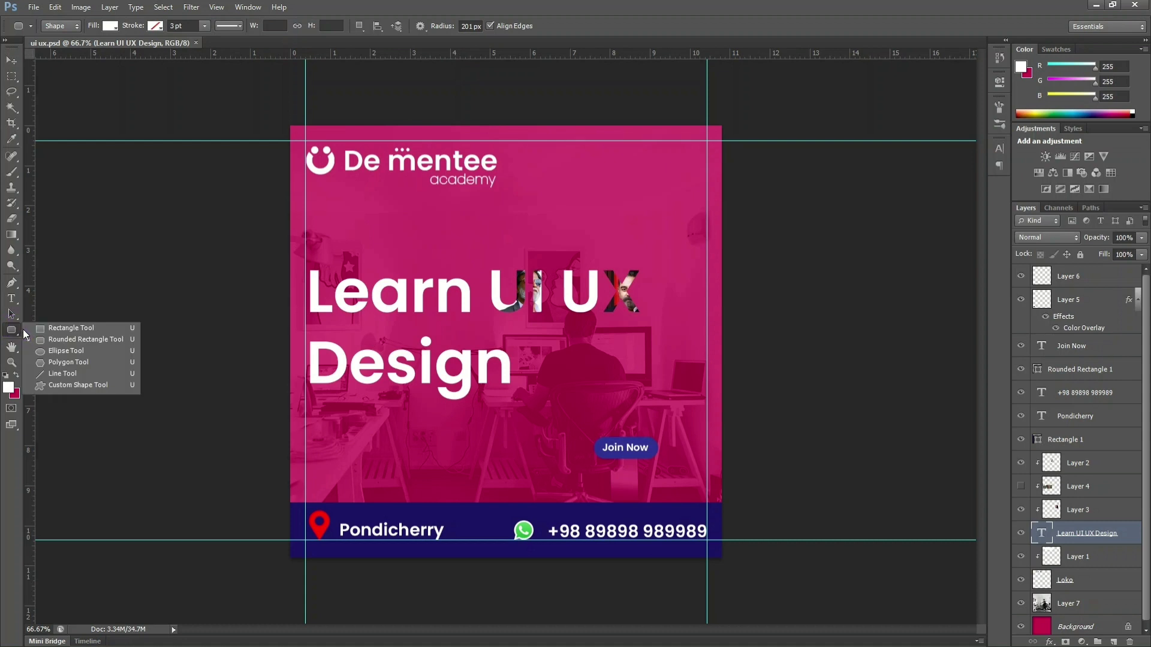
{"action": "left_click", "coordinate": [9, 333]}
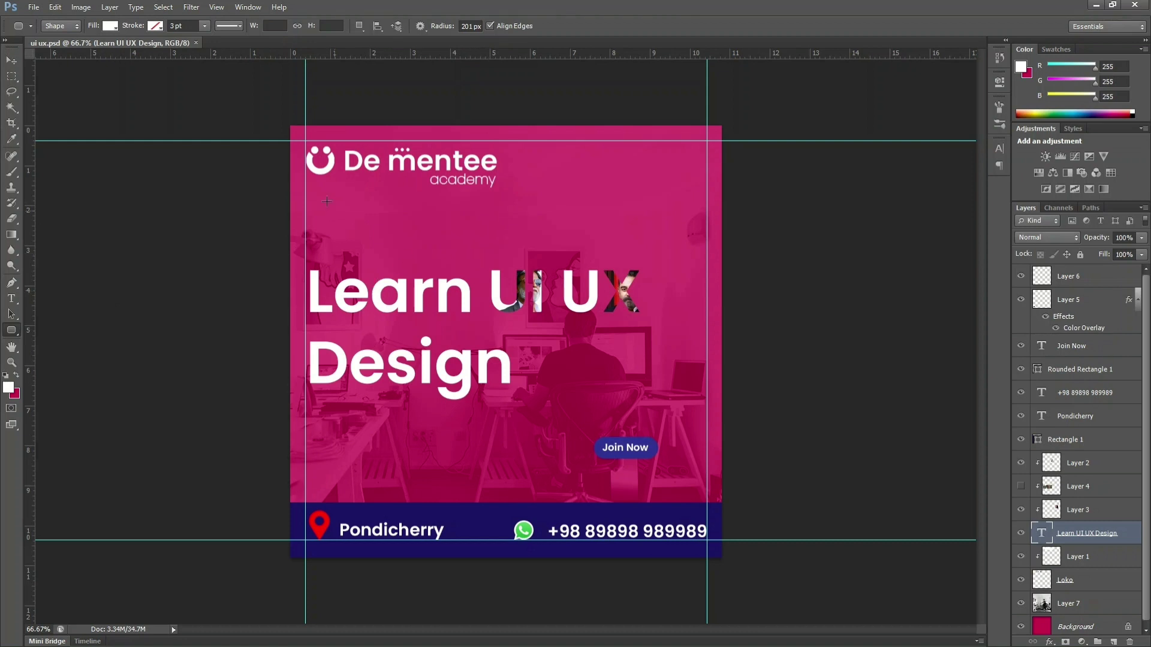
{"action": "left_click", "coordinate": [11, 60]}
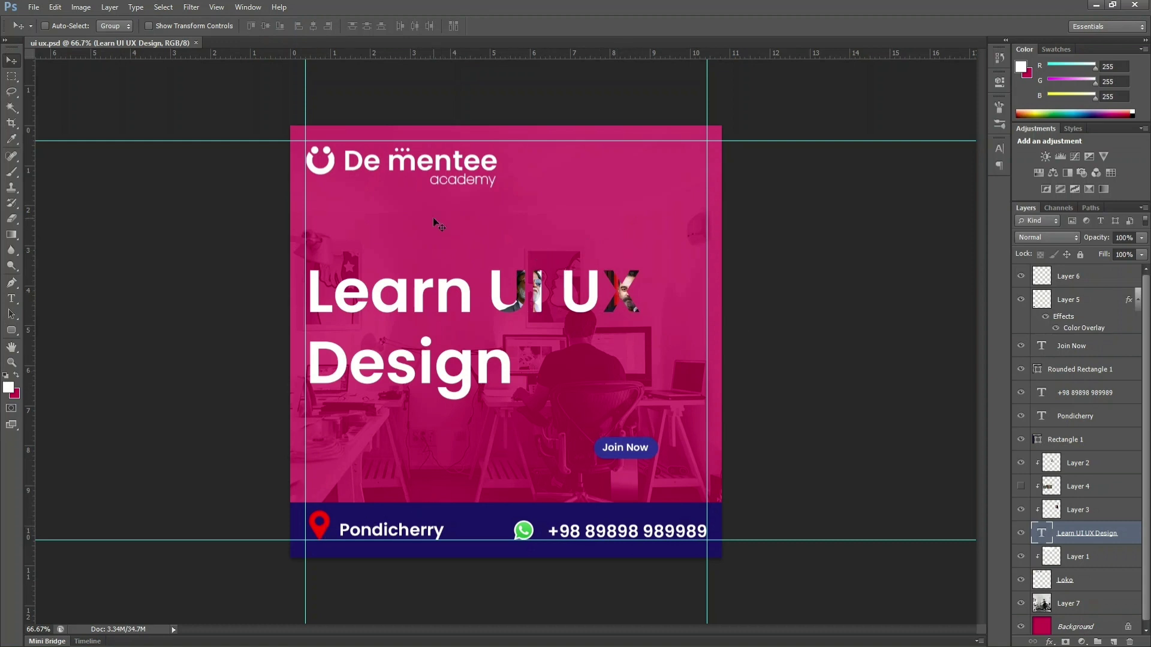
{"action": "left_click", "coordinate": [33, 7]}
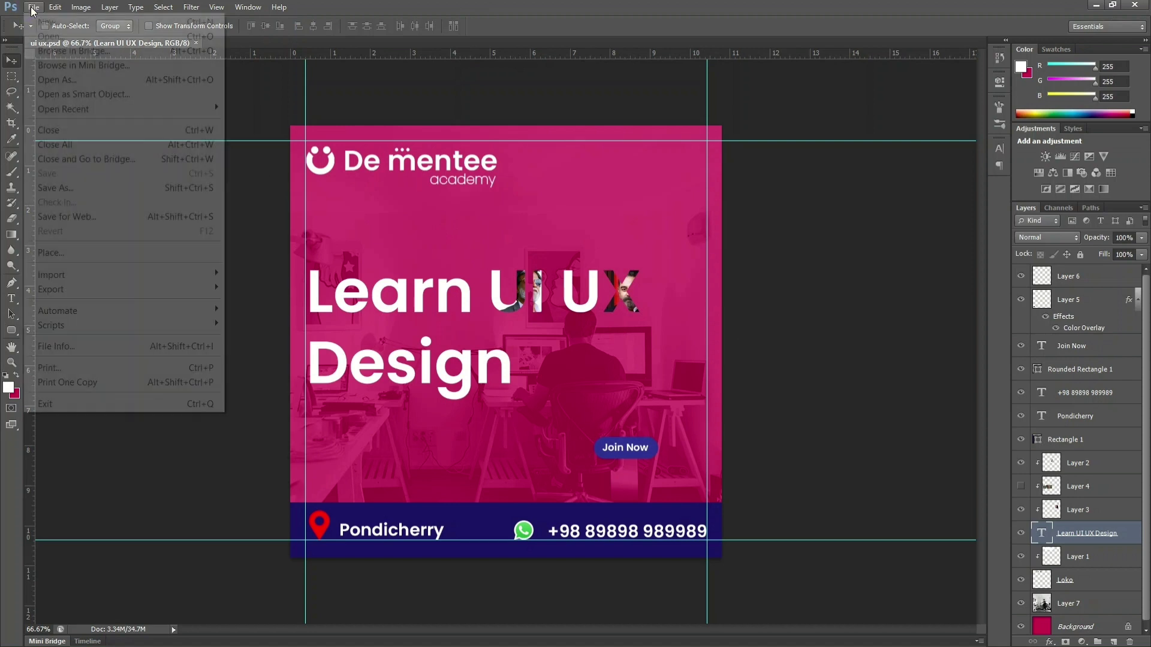
{"action": "left_click", "coordinate": [281, 94]}
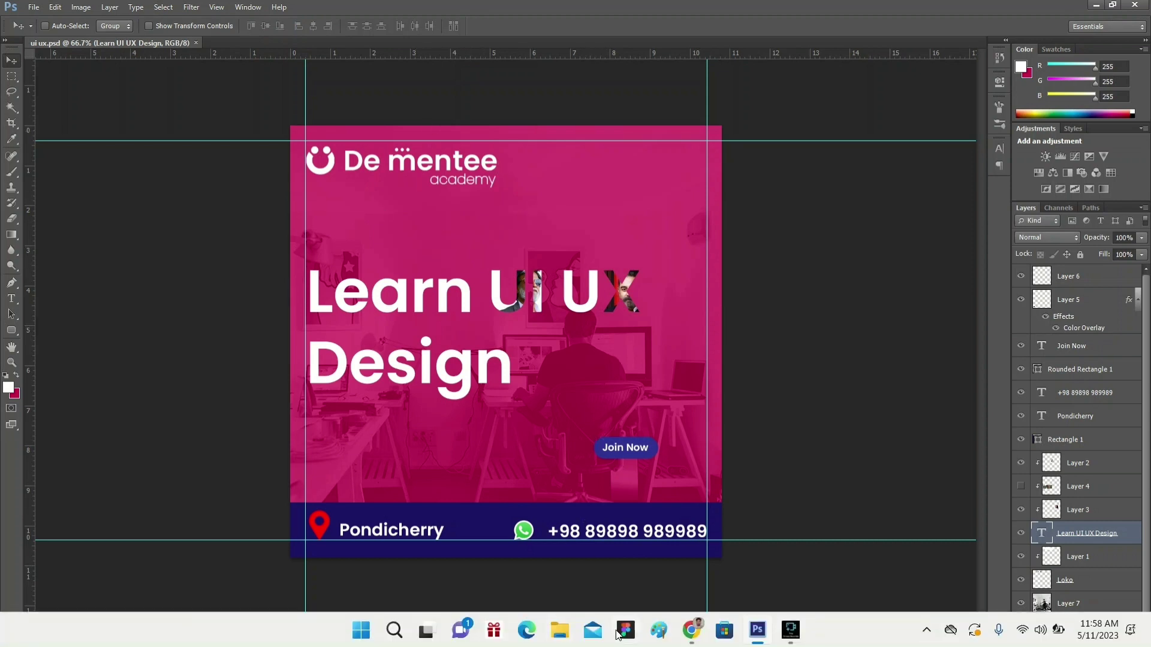
Step: Switch to the Google Meet call to read the participants' chat replies, and return to Photoshop
{"action": "mouse_move", "coordinate": [694, 643]}
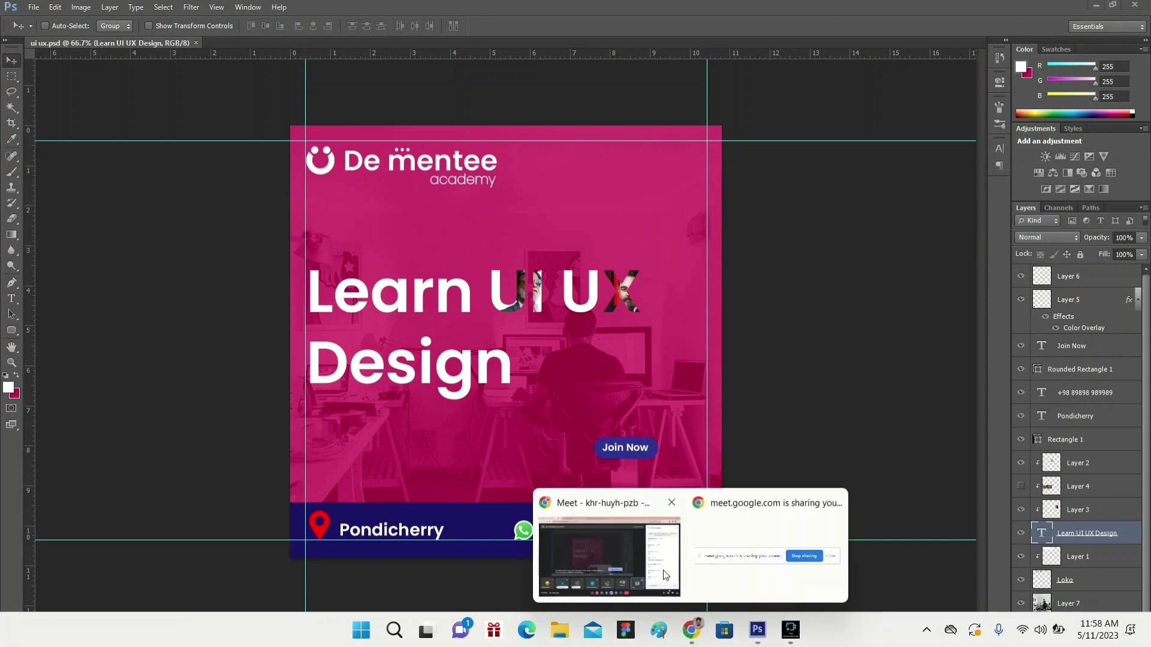
{"action": "left_click", "coordinate": [650, 552]}
{"action": "left_click", "coordinate": [935, 559]}
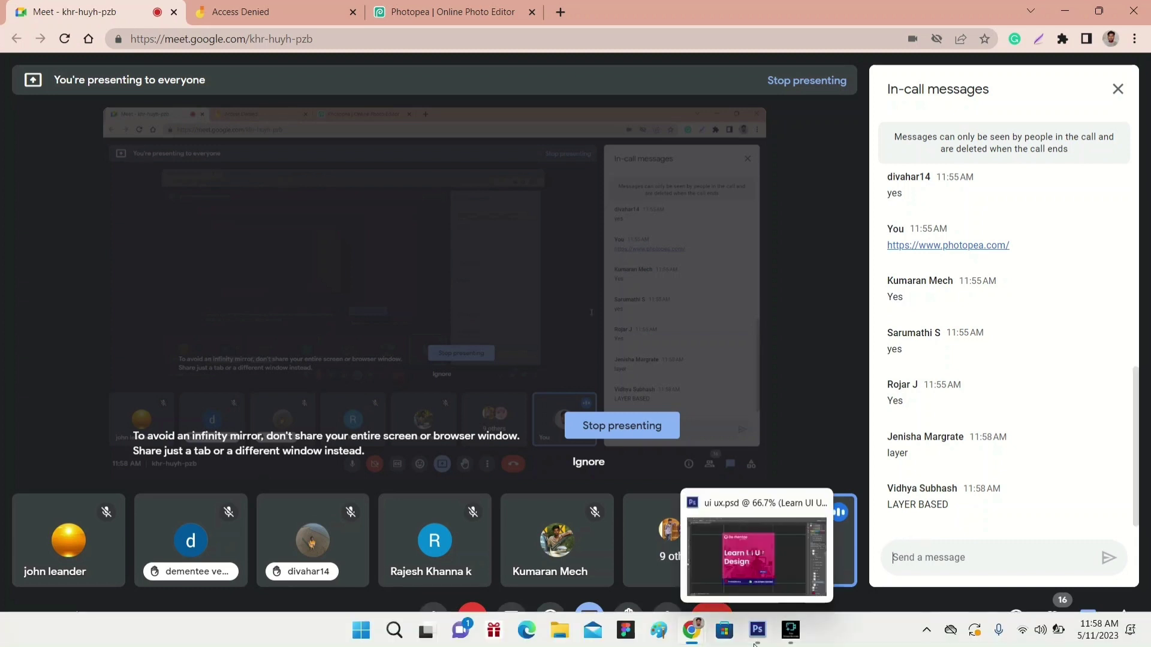
{"action": "left_click", "coordinate": [757, 632]}
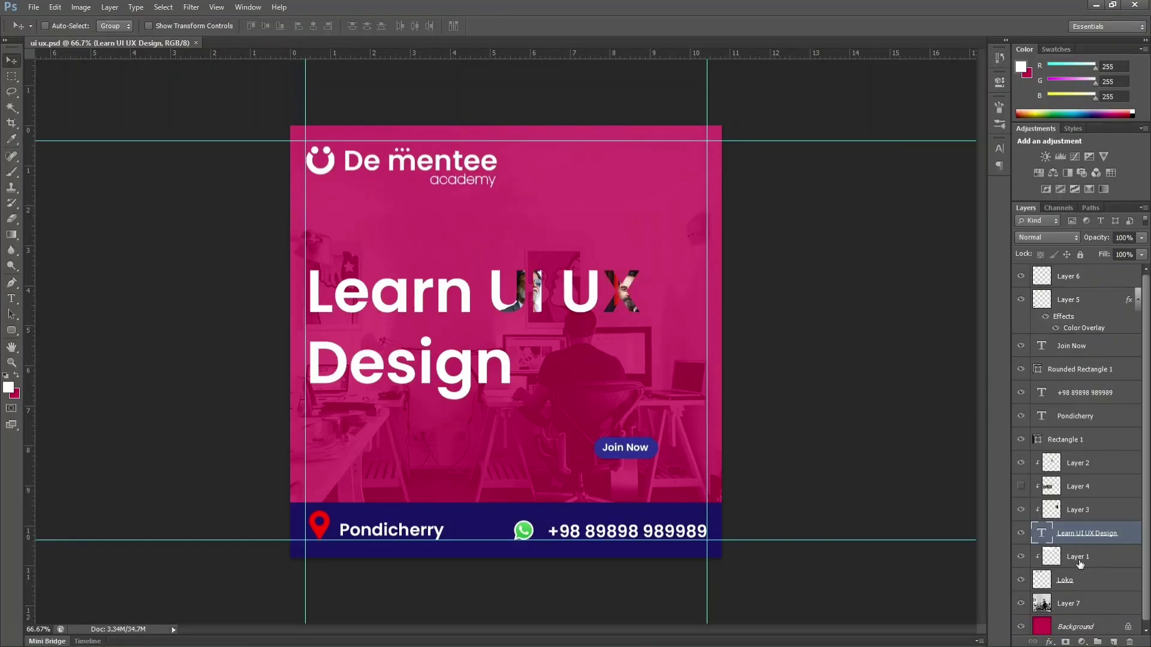
Step: Select Layer 6 in the ui ux.psd design and review the commands available for that layer
{"action": "left_click", "coordinate": [1083, 282]}
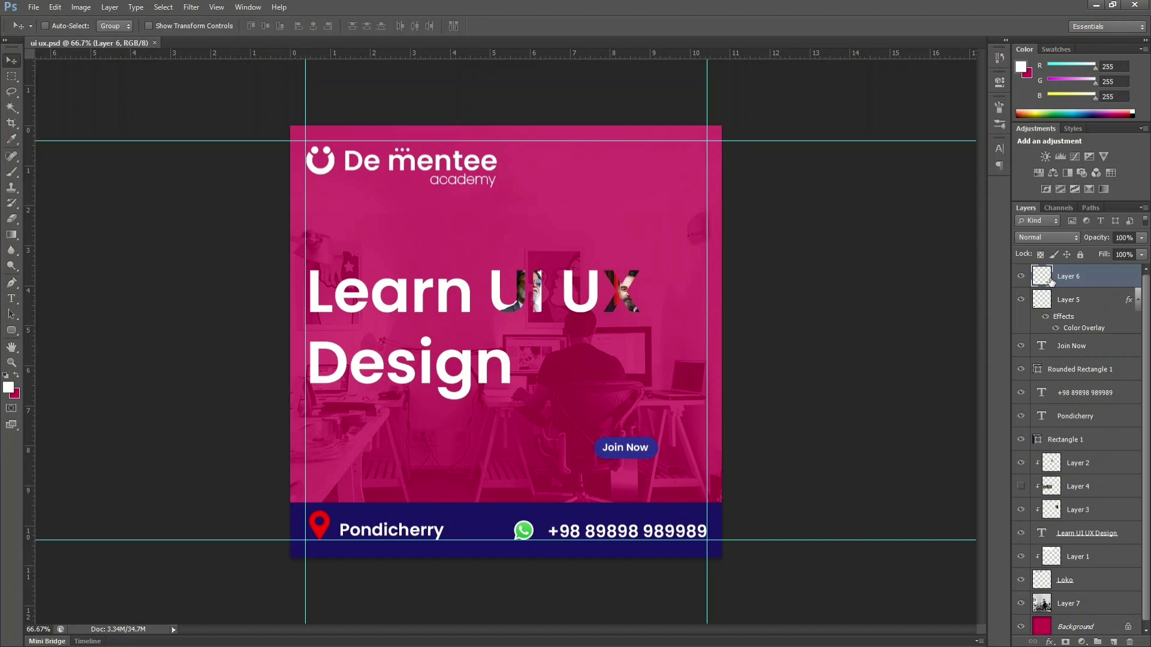
{"action": "right_click", "coordinate": [1095, 280]}
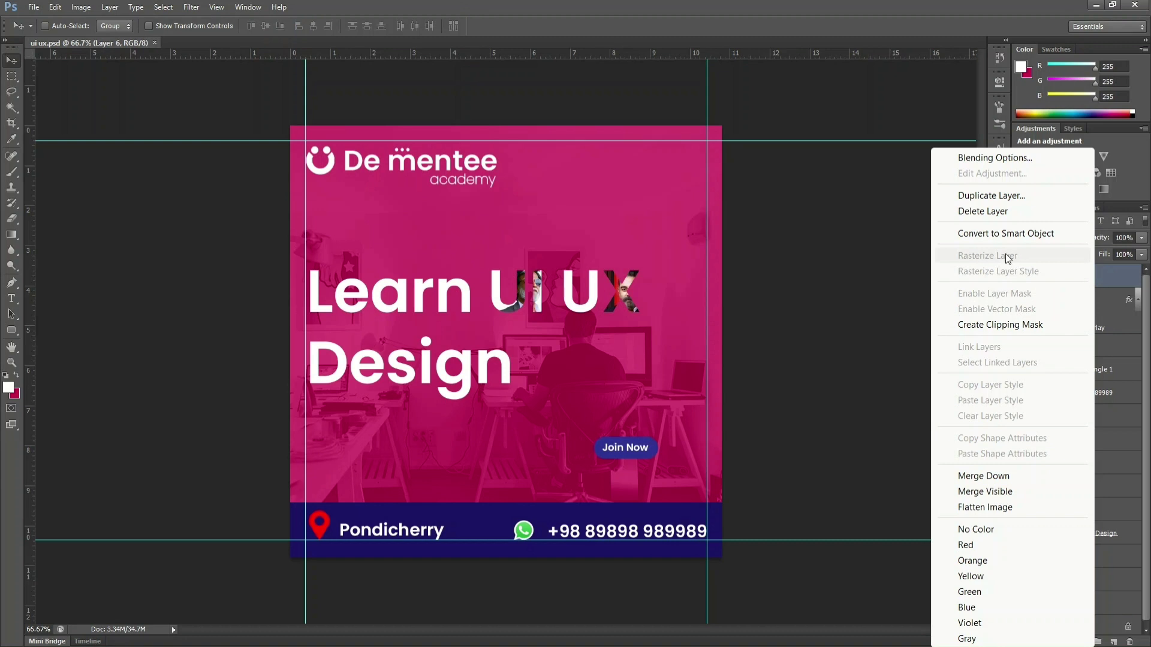
{"action": "left_click", "coordinate": [1109, 279]}
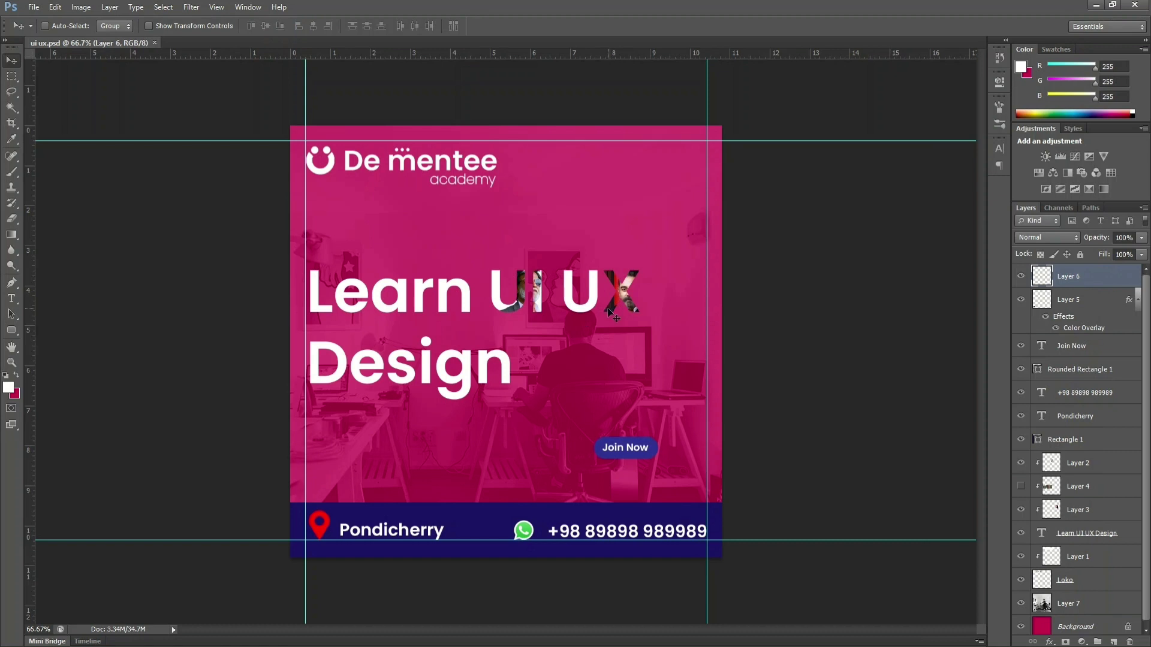